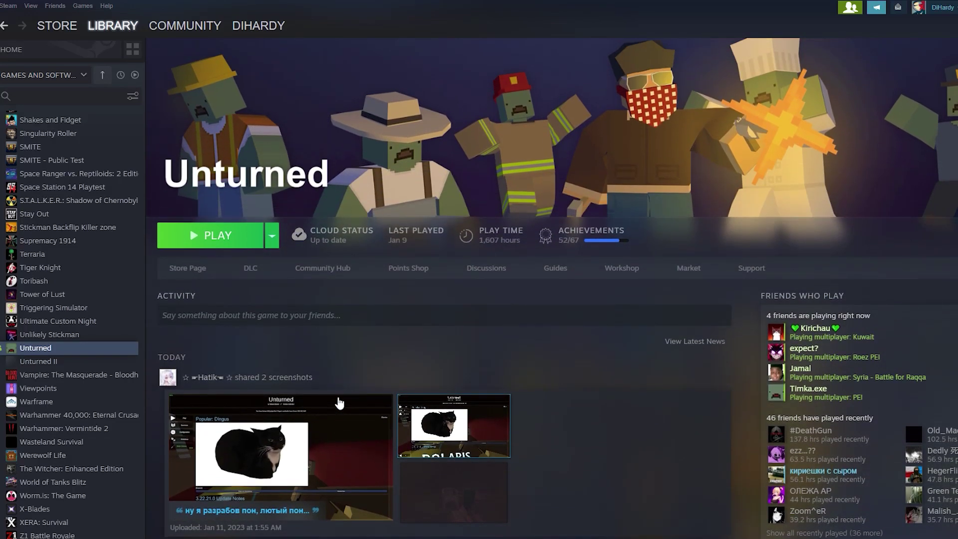
# Step: Include tools in the library's game list and search it for "untur"
pyautogui.scroll(-3, 339, 402)
pyautogui.scroll(3, 339, 403)
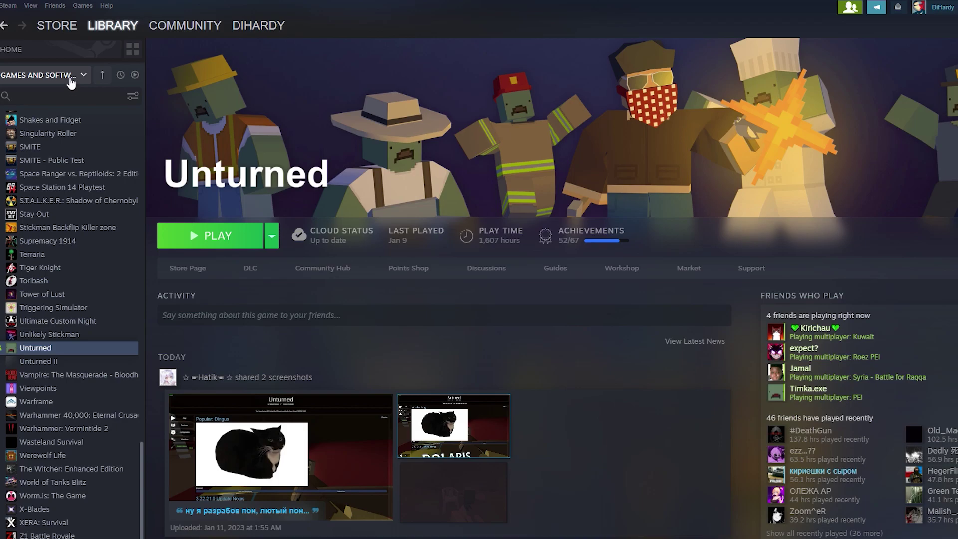
pyautogui.click(70, 79)
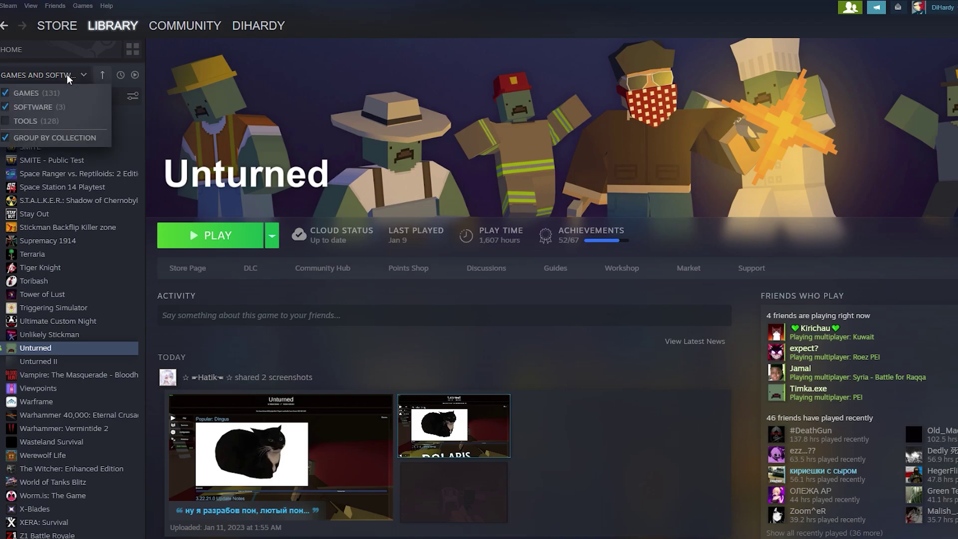
pyautogui.click(28, 120)
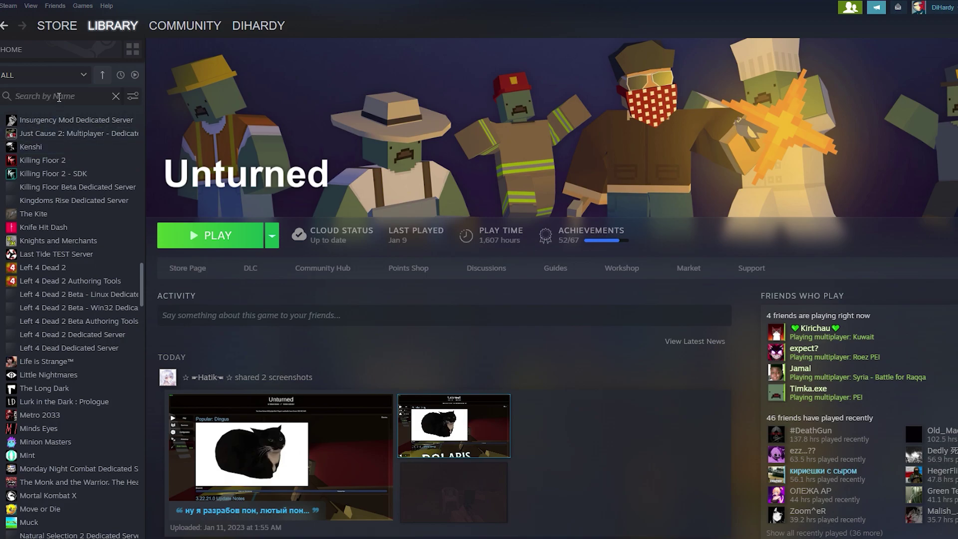
pyautogui.click(59, 96)
pyautogui.write('untur')
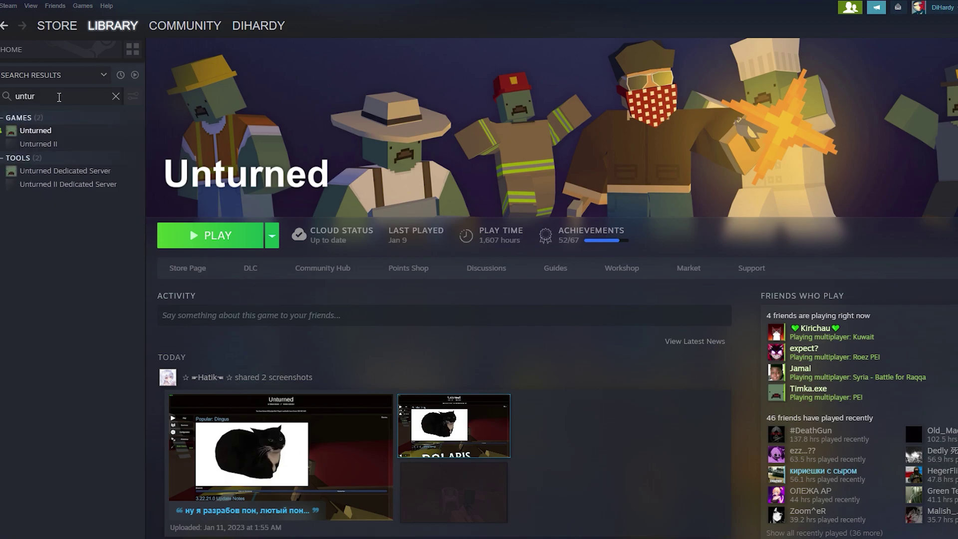
# Step: Install Unturned Dedicated Server, keeping the desktop and start menu shortcuts
pyautogui.click(71, 176)
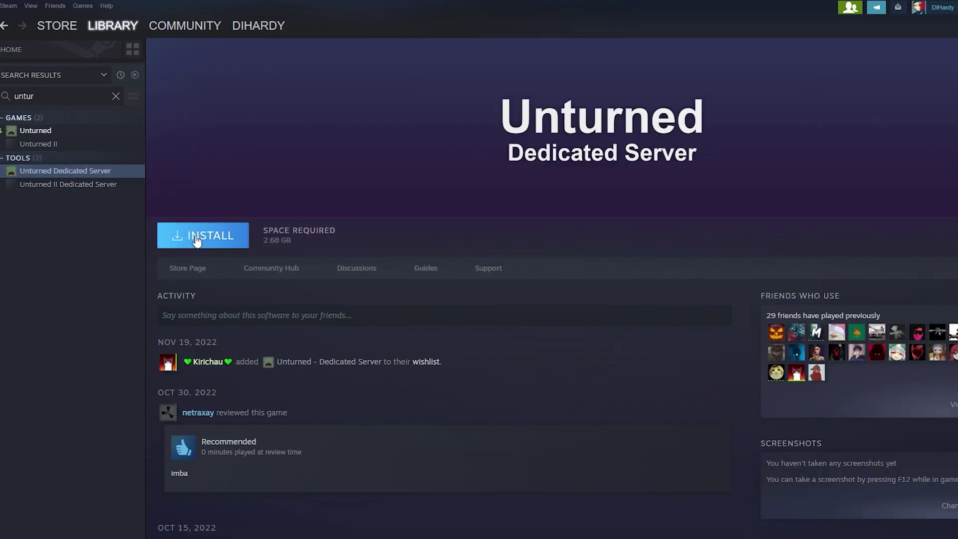
pyautogui.click(195, 239)
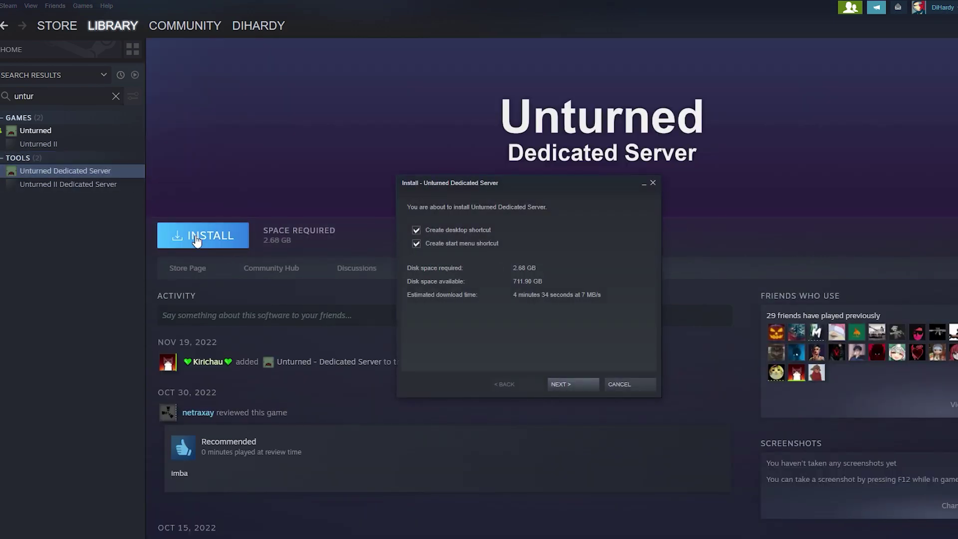
pyautogui.click(568, 382)
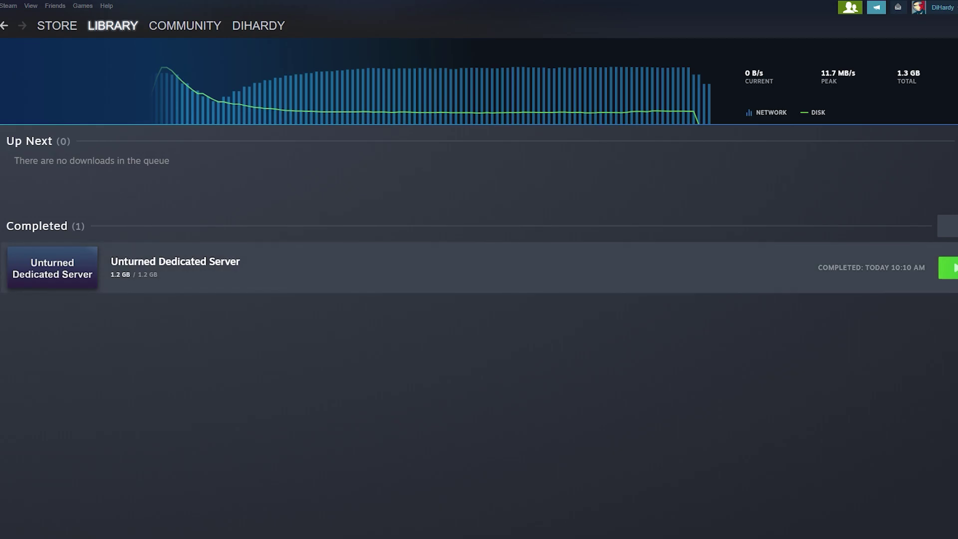
# Step: Launch the installed Unturned Dedicated Server and stop it with the shutdown command once the level has loaded
pyautogui.click(951, 268)
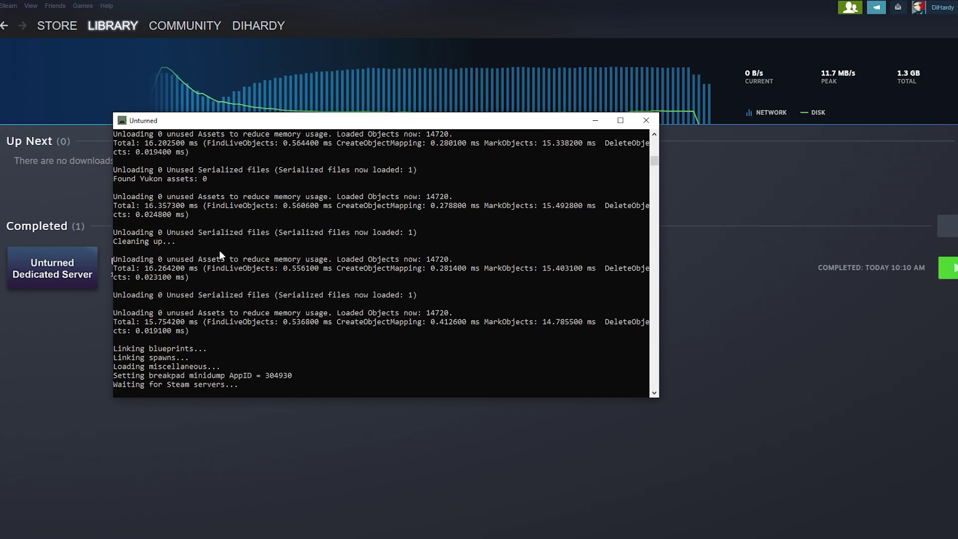
pyautogui.write('s')
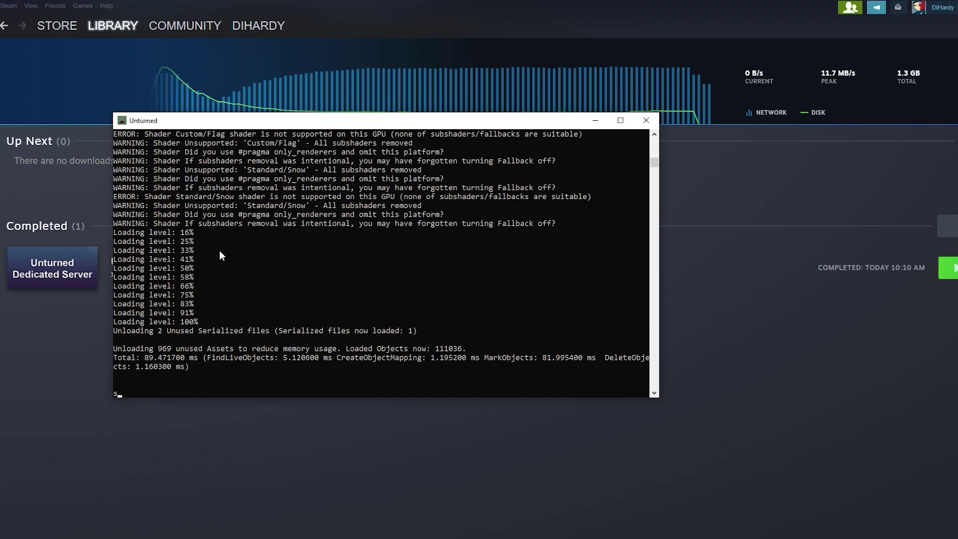
pyautogui.write('hutdown')
pyautogui.press('Return')
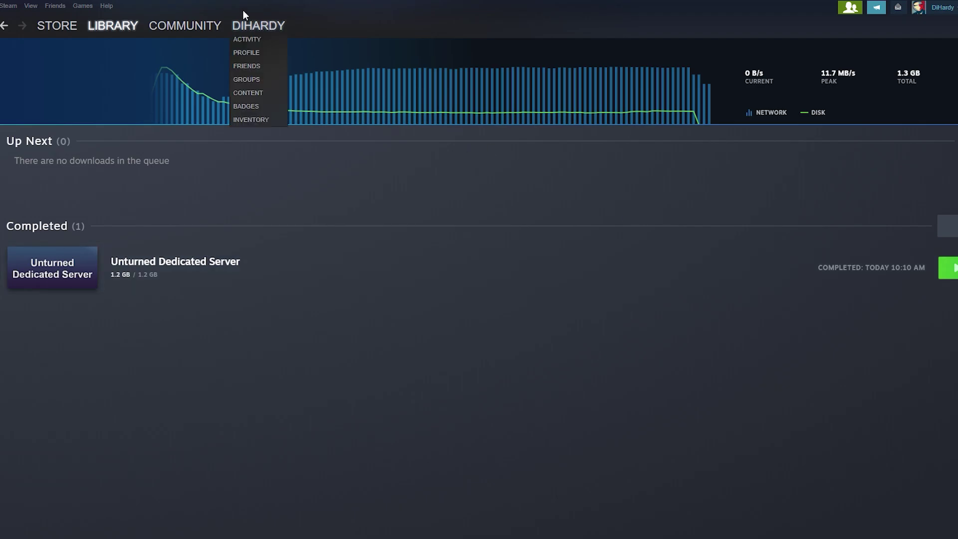
# Step: Search the library for "unturned" and browse the local files of Unturned Dedicated Server
pyautogui.click(112, 28)
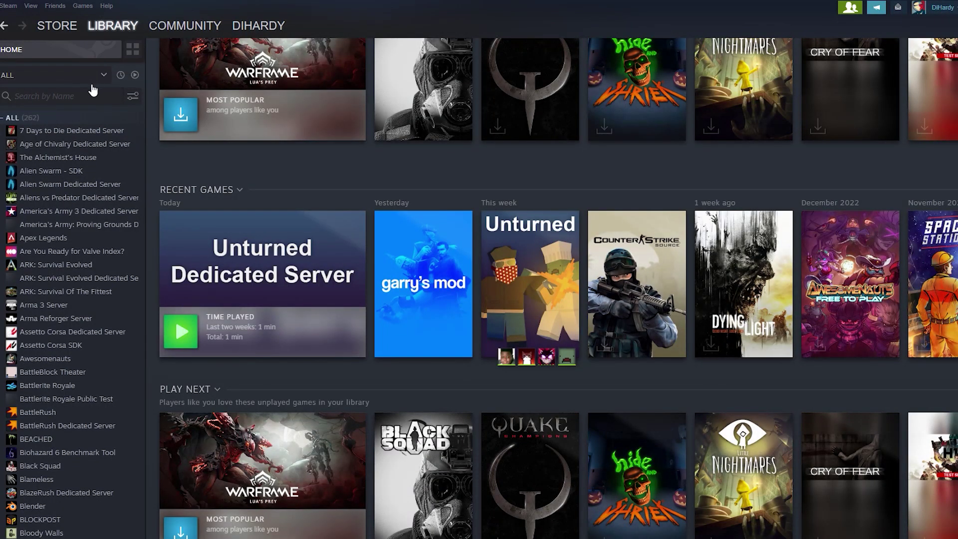
pyautogui.write('unturned')
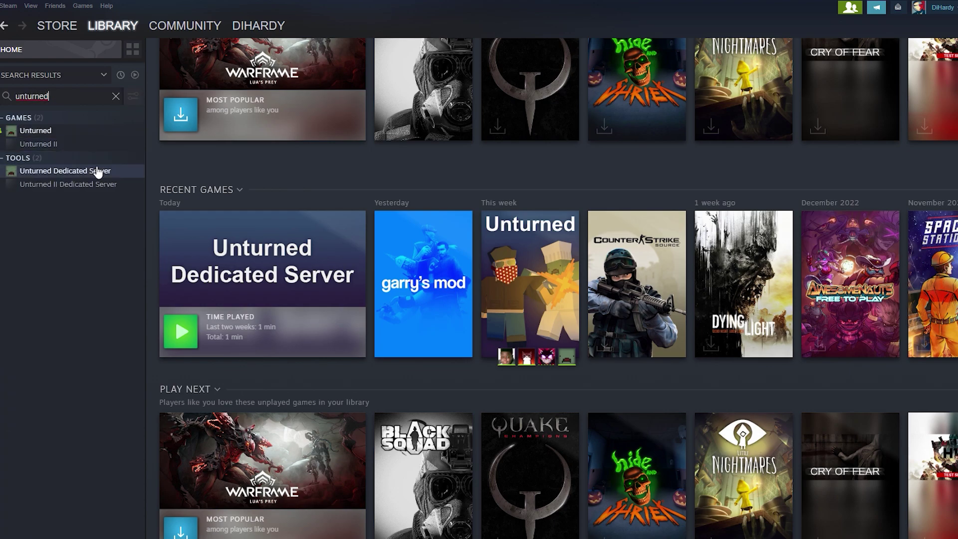
pyautogui.rightClick(96, 168)
pyautogui.moveTo(132, 223)
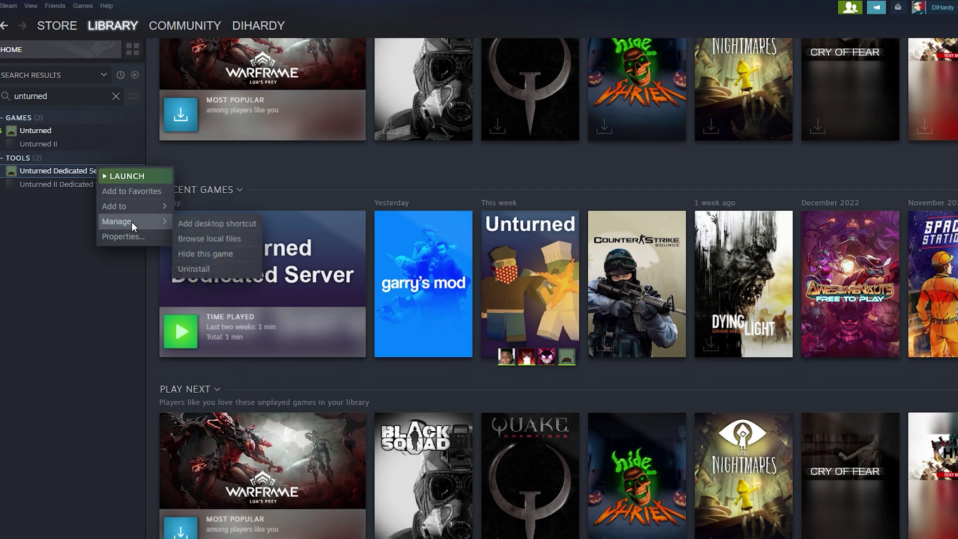
pyautogui.click(213, 241)
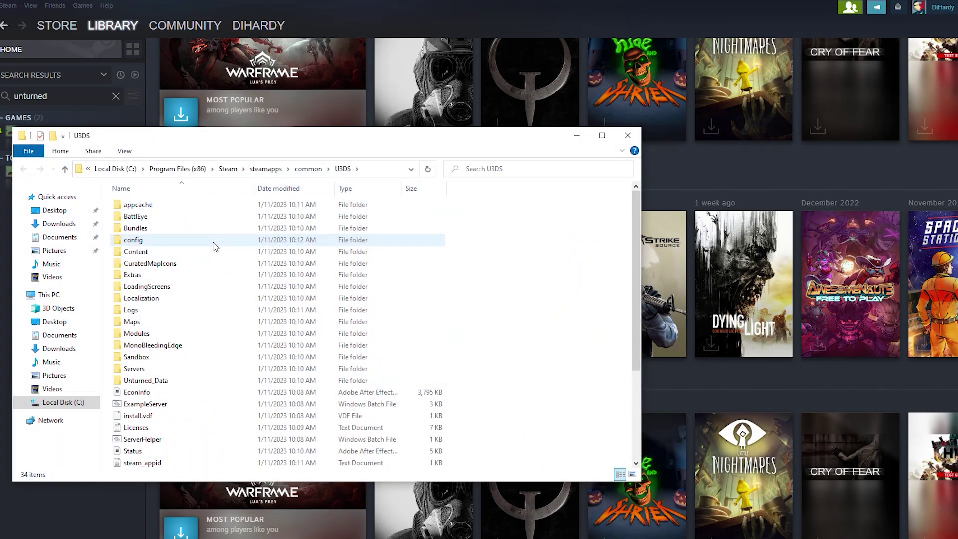
# Step: Open the Servers\Default\Server folder inside U3DS
pyautogui.doubleClick(174, 369)
pyautogui.doubleClick(158, 208)
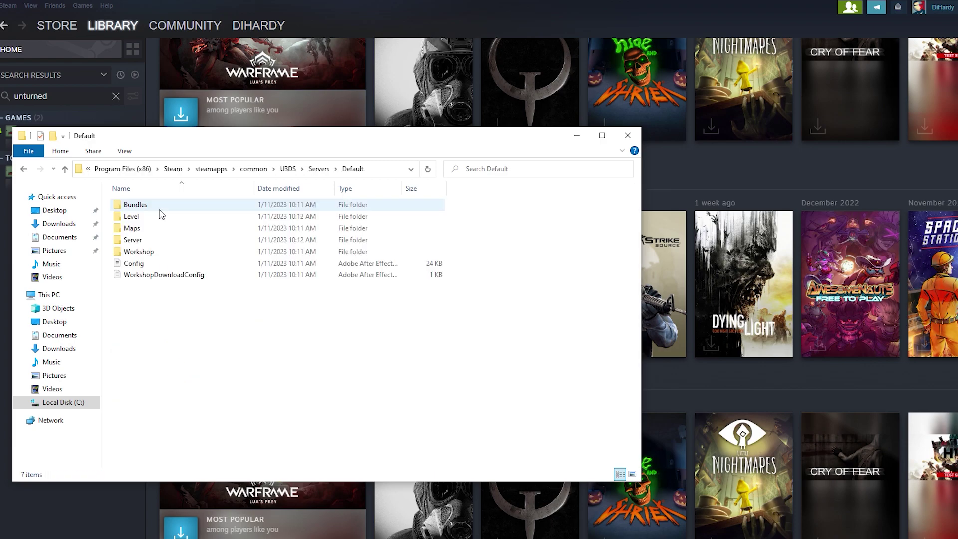
pyautogui.doubleClick(168, 240)
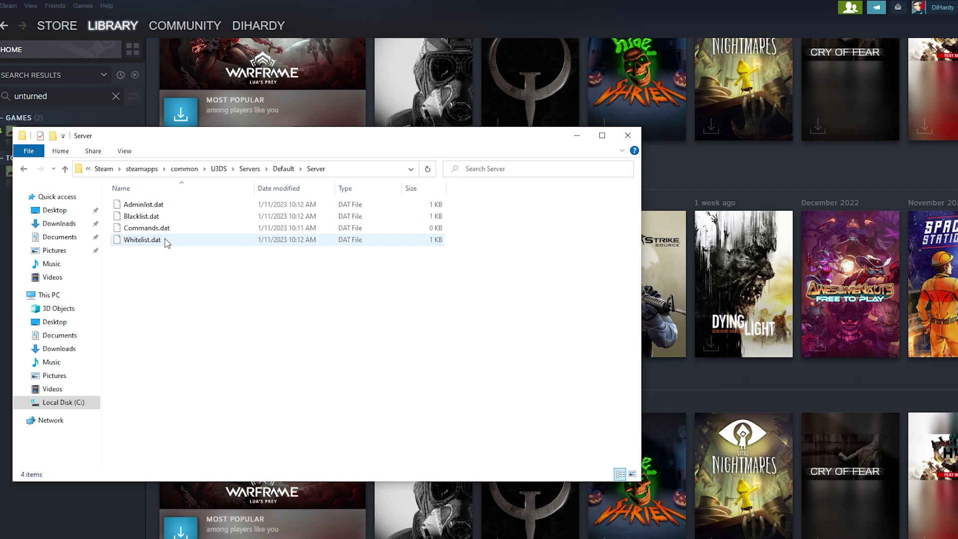
# Step: Open Commands.dat with Notepad and make Notepad the default app for .dat files
pyautogui.rightClick(162, 230)
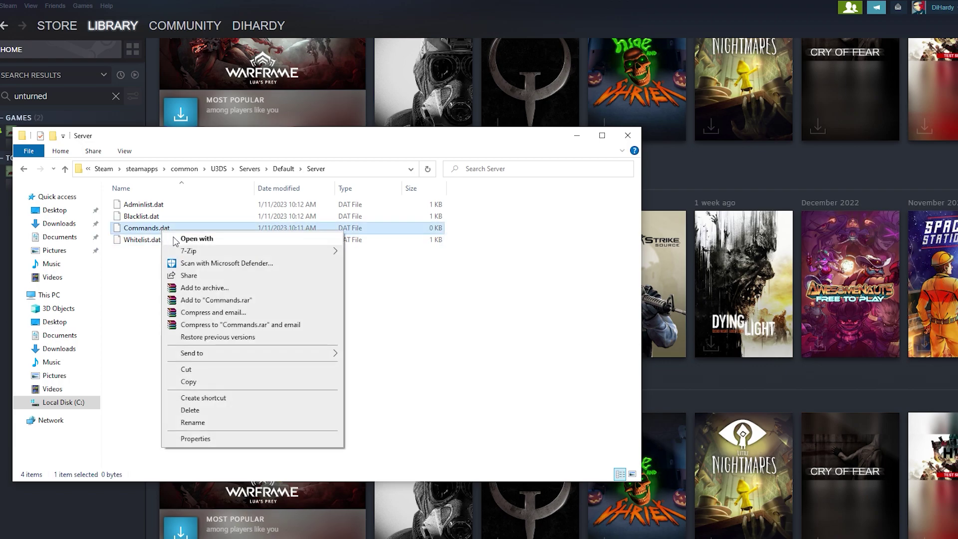
pyautogui.click(174, 239)
pyautogui.click(451, 218)
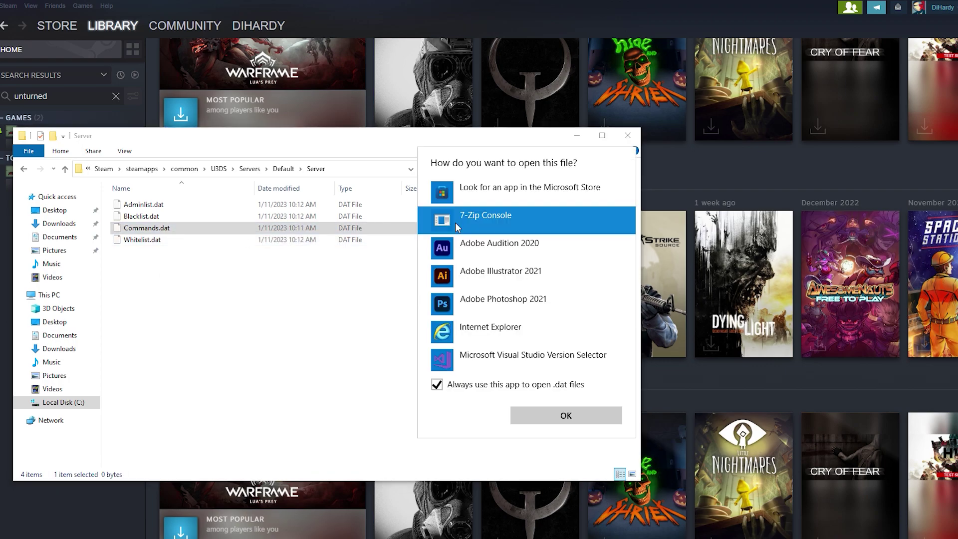
pyautogui.scroll(-3, 462, 275)
pyautogui.click(464, 272)
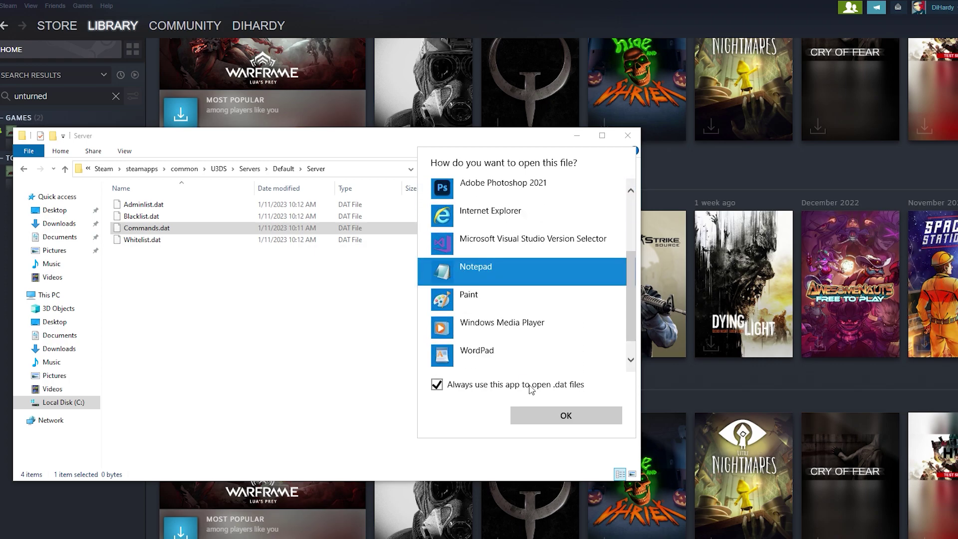
pyautogui.click(554, 413)
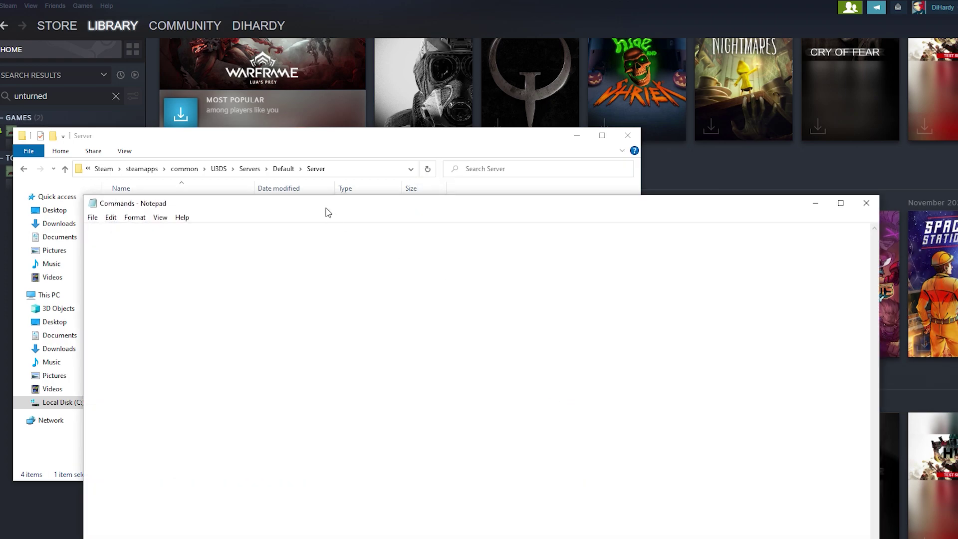
# Step: Write the lines "name russian vanilla" and "map Yukon" in the Commands file, save it and close it
pyautogui.moveTo(325, 211); pyautogui.dragTo(379, 245)
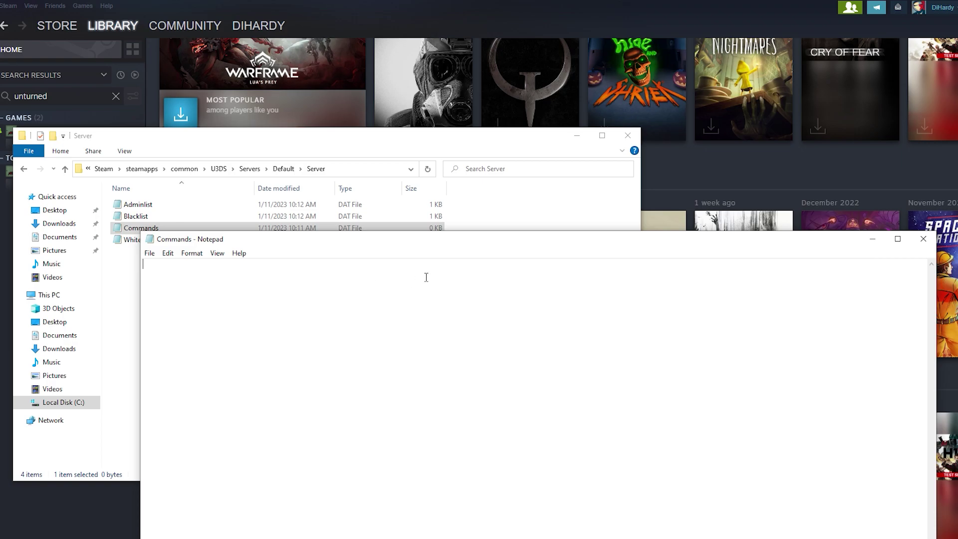
pyautogui.write('name russian vanilla')
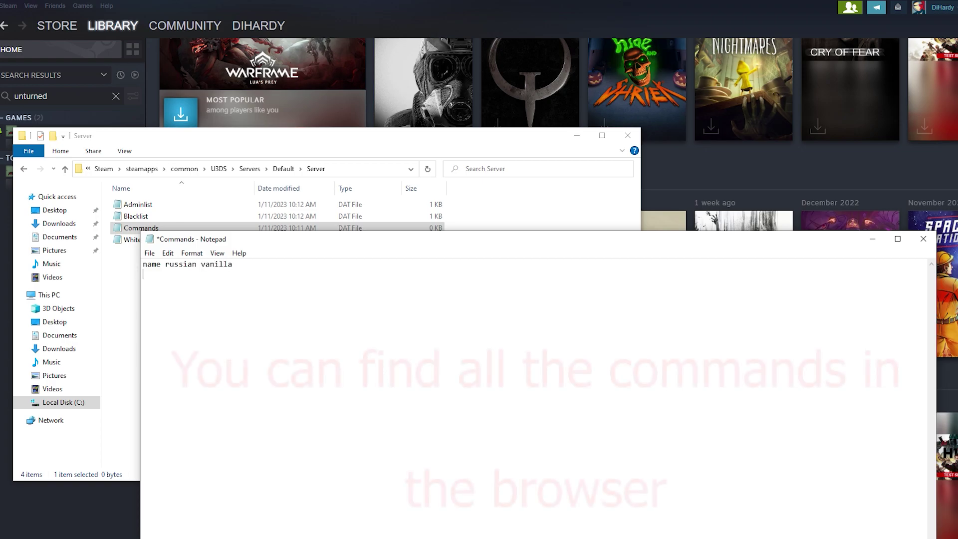
pyautogui.press('Return')
pyautogui.write('map')
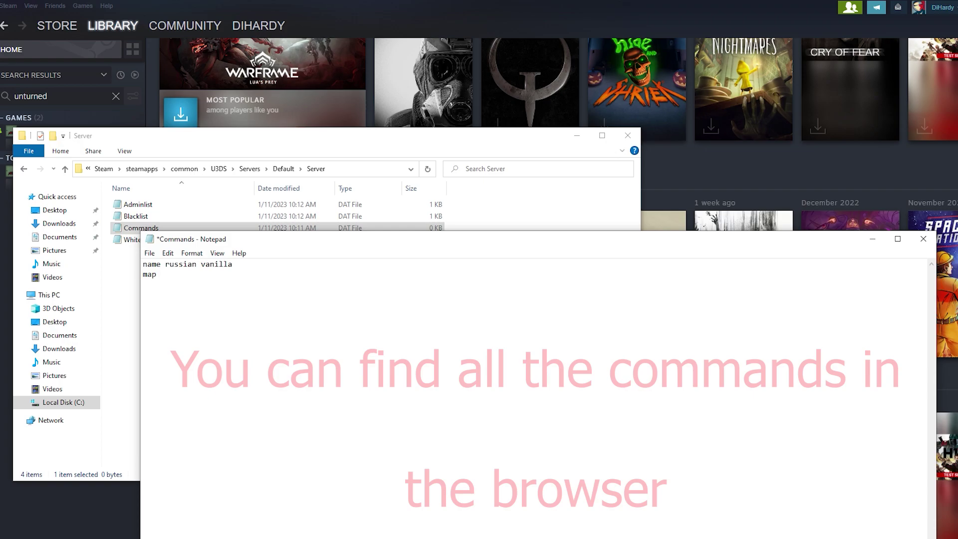
pyautogui.write(' Yukon')
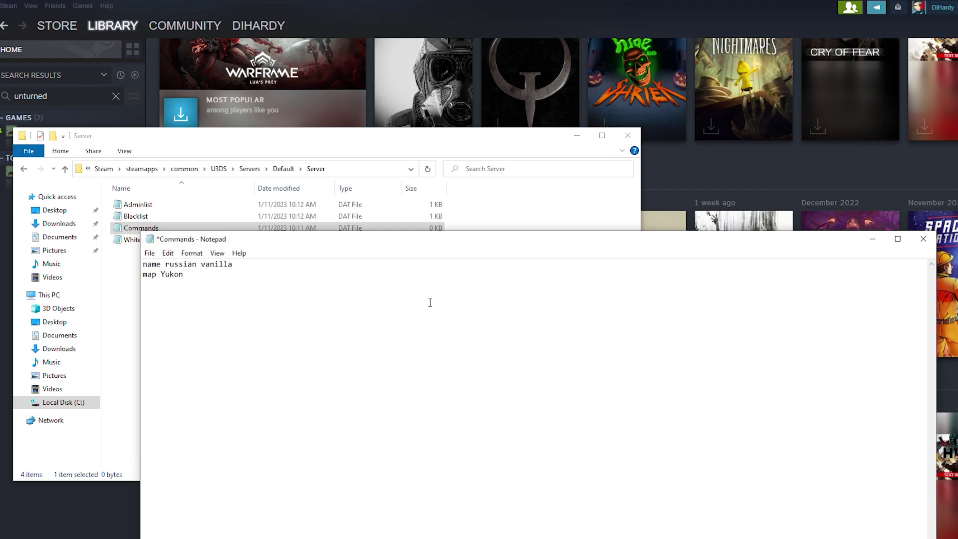
pyautogui.hotkey('ctrl', 's')
pyautogui.click(923, 238)
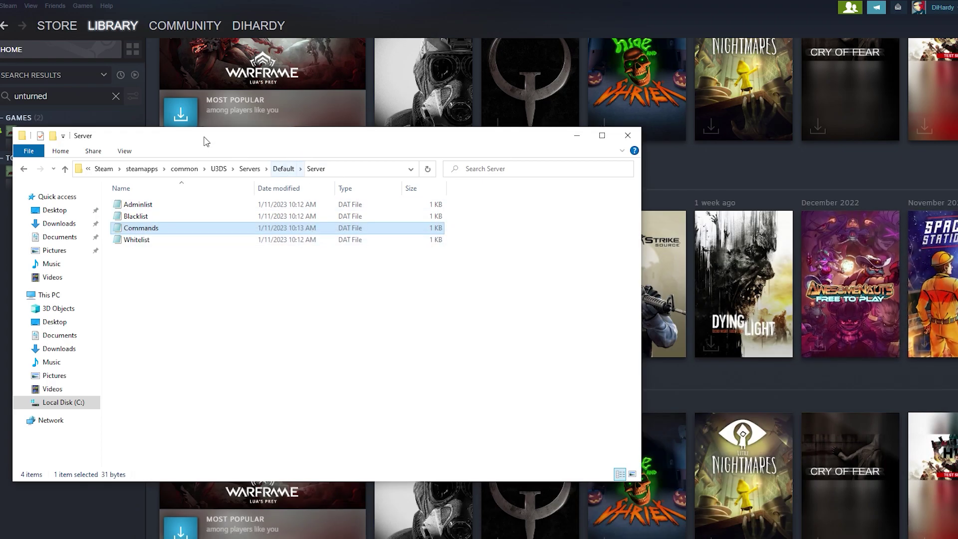
# Step: Start Unturned Dedicated Server from the recent games, and launch the Unturned game with the Play Unturned option
pyautogui.moveTo(205, 141); pyautogui.dragTo(498, 205)
pyautogui.click(186, 327)
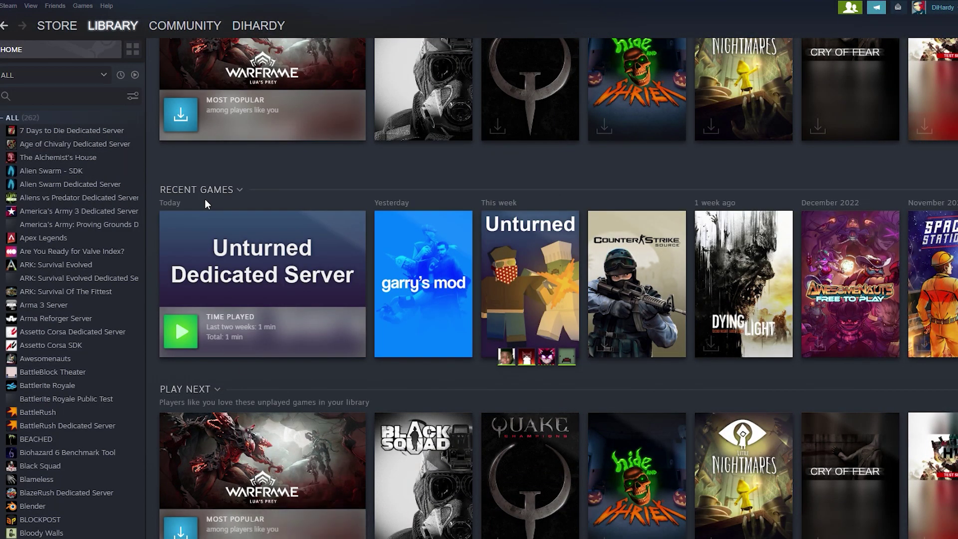
pyautogui.scroll(2, 364, 359)
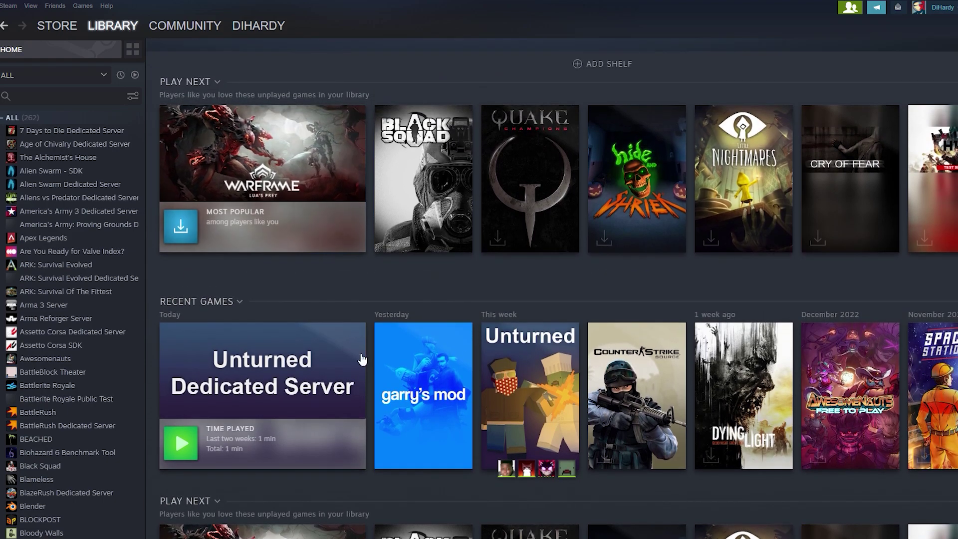
pyautogui.click(504, 377)
pyautogui.click(257, 235)
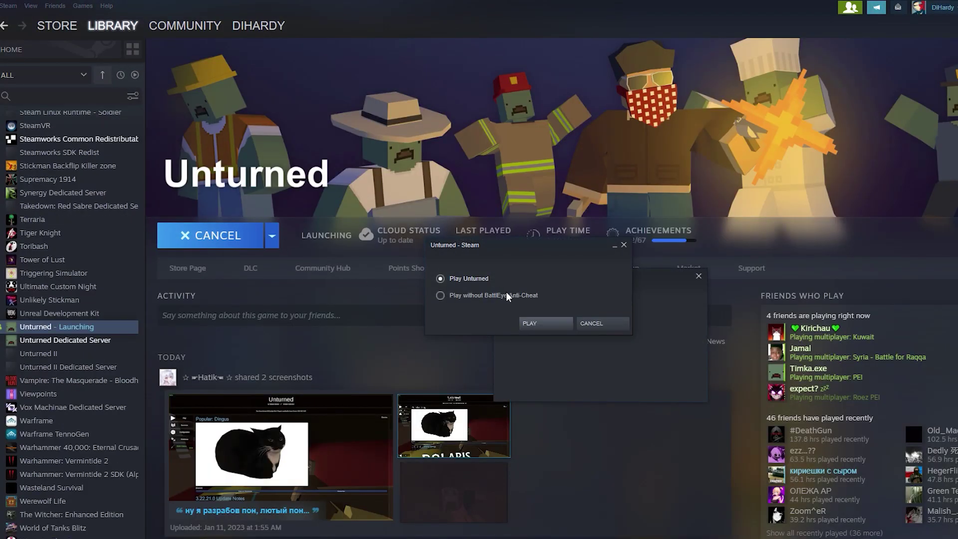
pyautogui.click(537, 323)
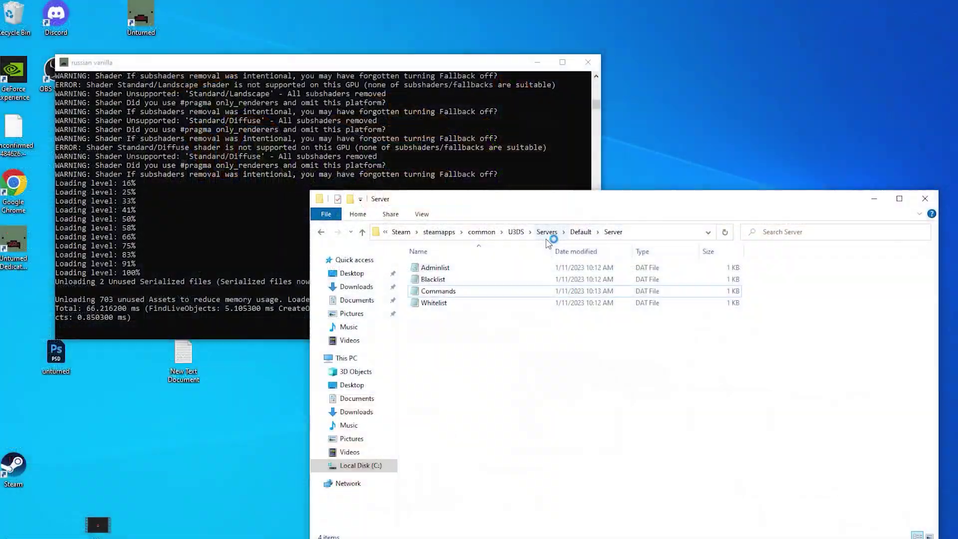
# Step: Open the Config file from the server's Default folder with Notepad, making Notepad the default app for .json files
pyautogui.click(581, 232)
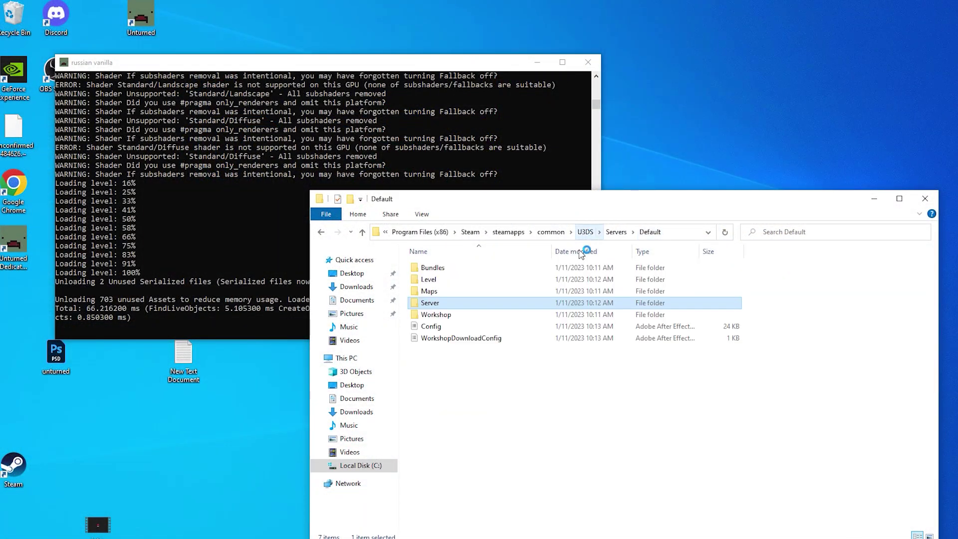
pyautogui.rightClick(432, 329)
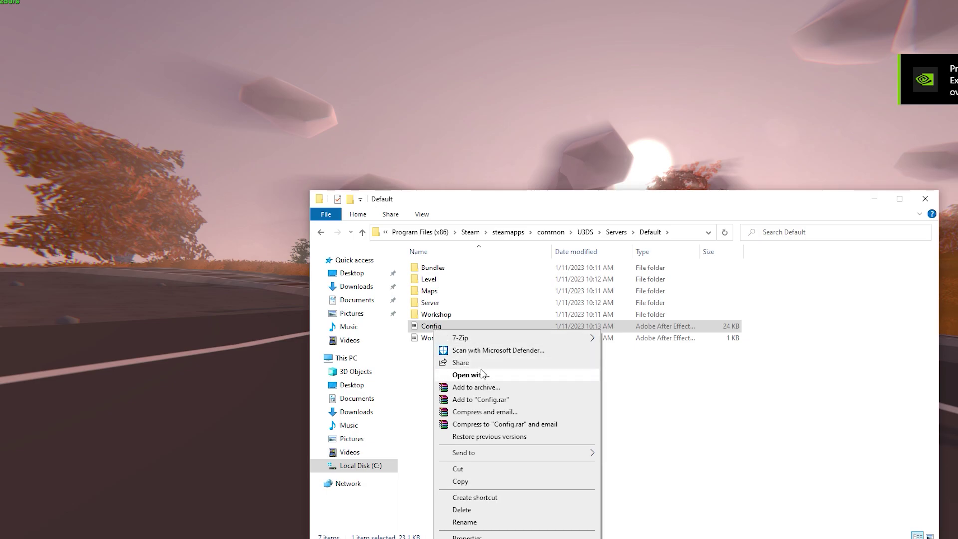
pyautogui.click(665, 389)
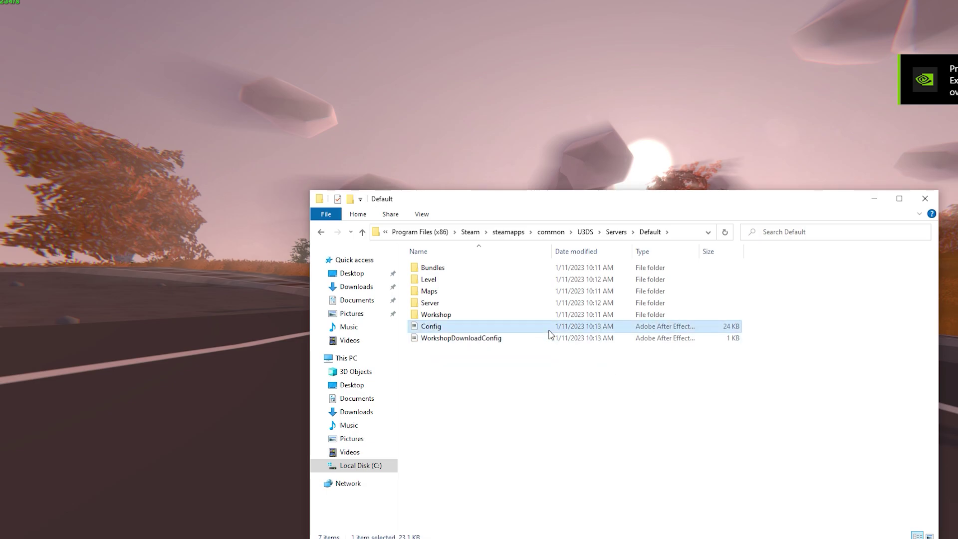
pyautogui.rightClick(550, 331)
pyautogui.click(615, 375)
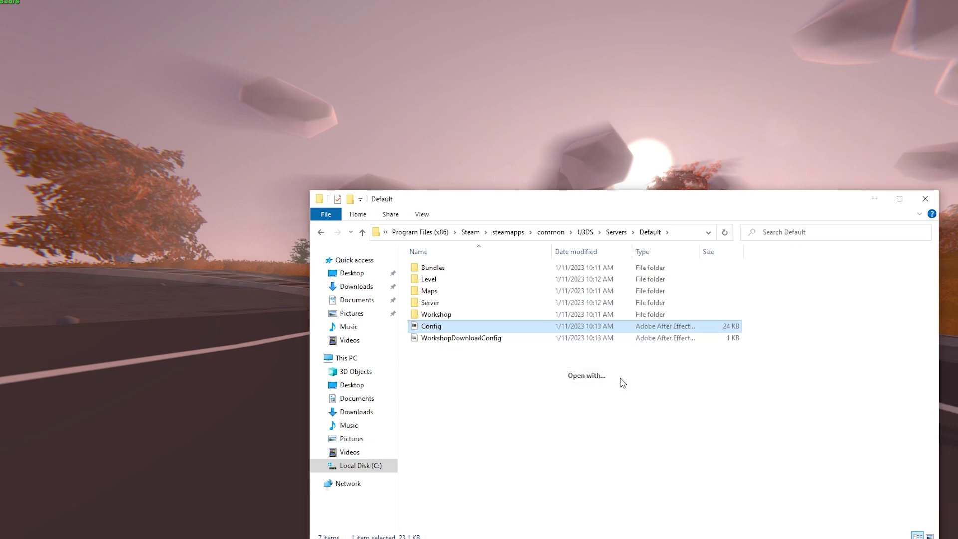
pyautogui.click(451, 245)
pyautogui.scroll(-3, 486, 309)
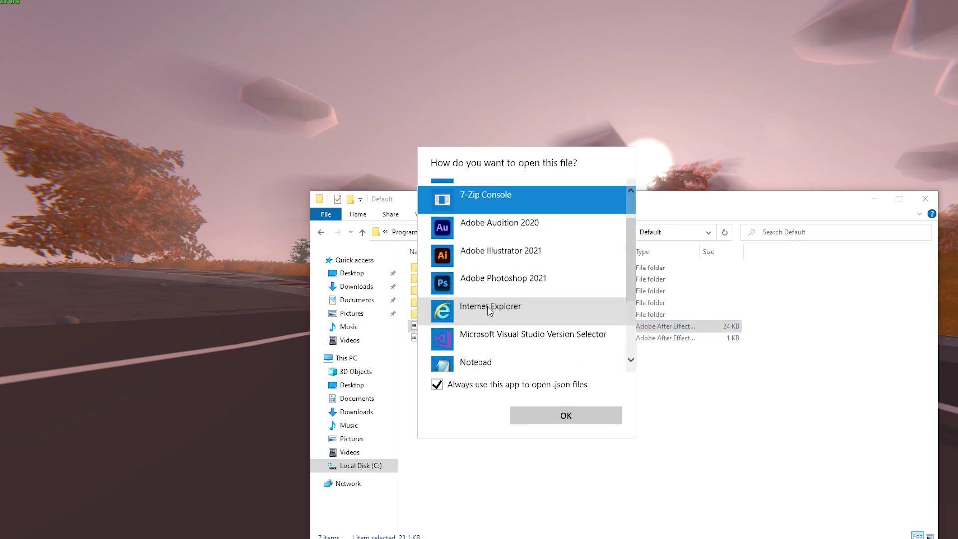
pyautogui.click(491, 323)
pyautogui.click(607, 418)
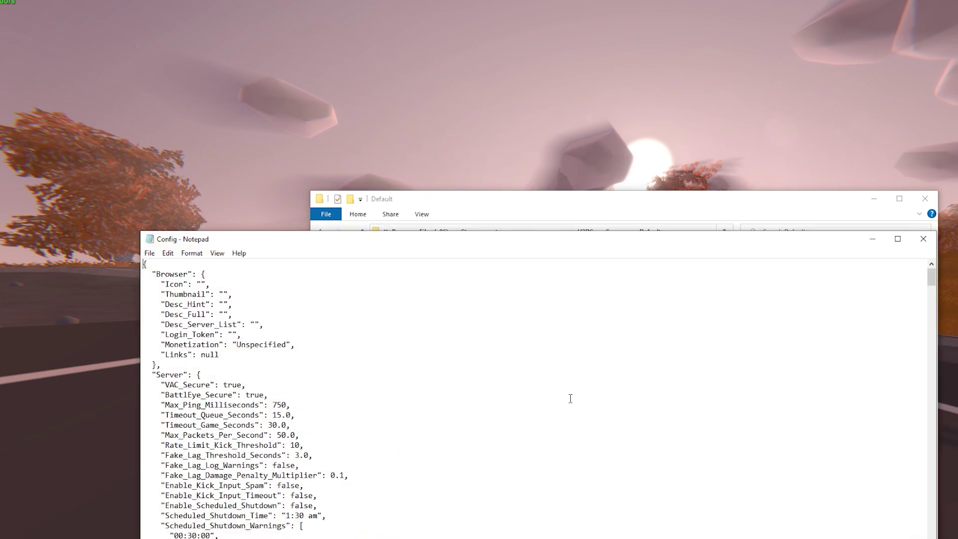
# Step: Look through the Config file's server, items and gameplay settings, and close the file without changes
pyautogui.moveTo(183, 242); pyautogui.dragTo(329, 75)
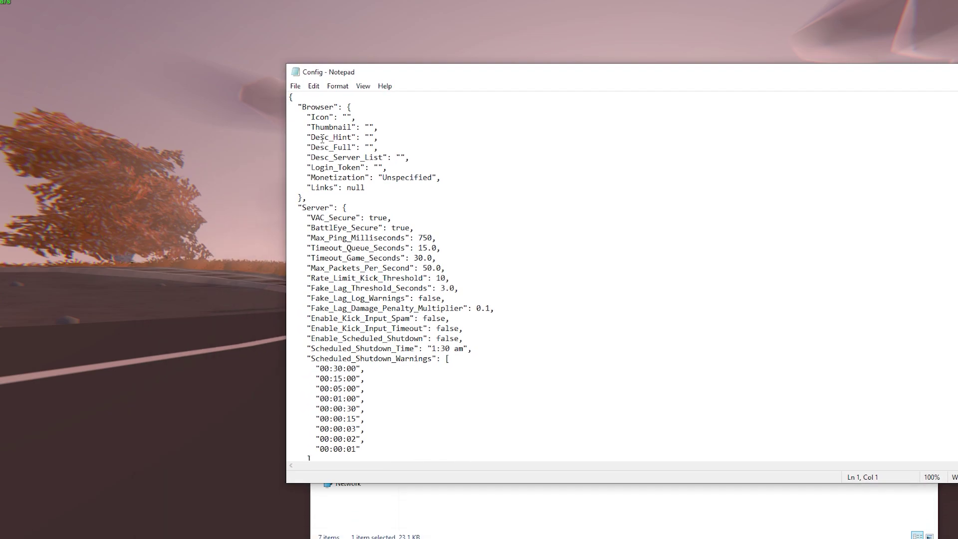
pyautogui.scroll(-13, 322, 139)
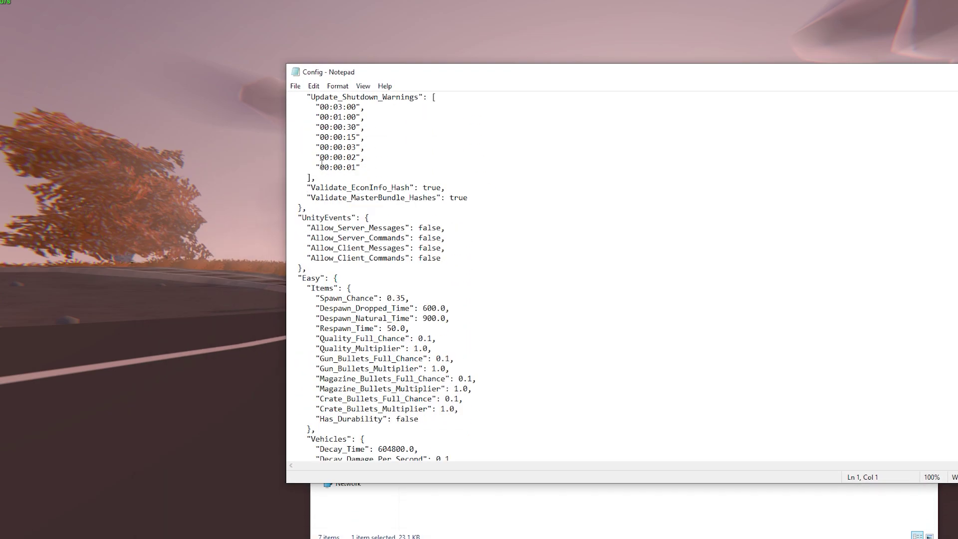
pyautogui.scroll(-10, 353, 324)
pyautogui.scroll(5, 520, 359)
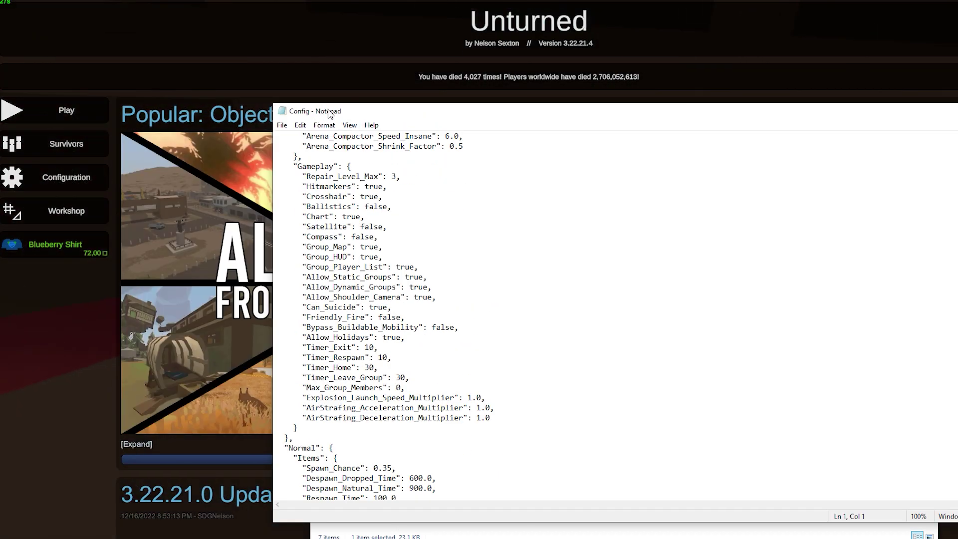
pyautogui.moveTo(599, 111); pyautogui.dragTo(286, 75)
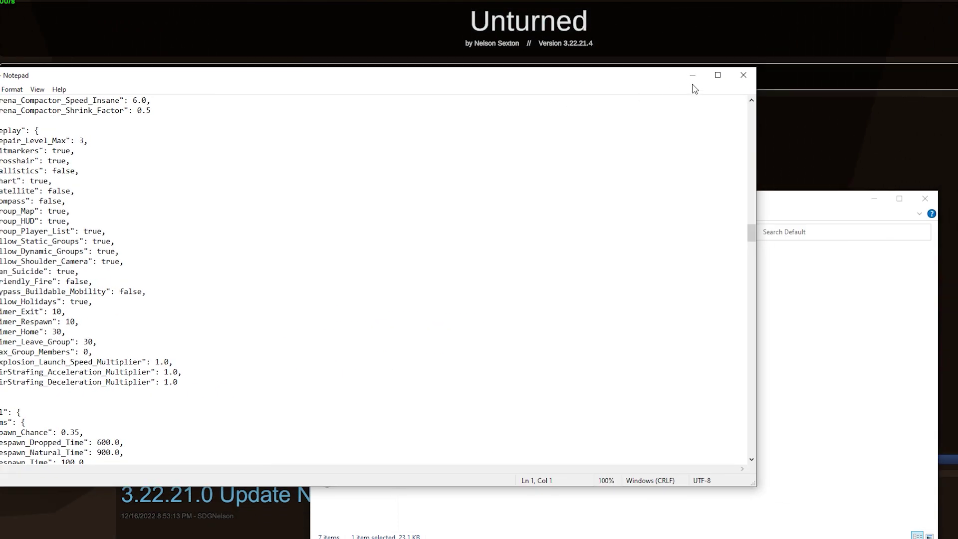
pyautogui.click(742, 75)
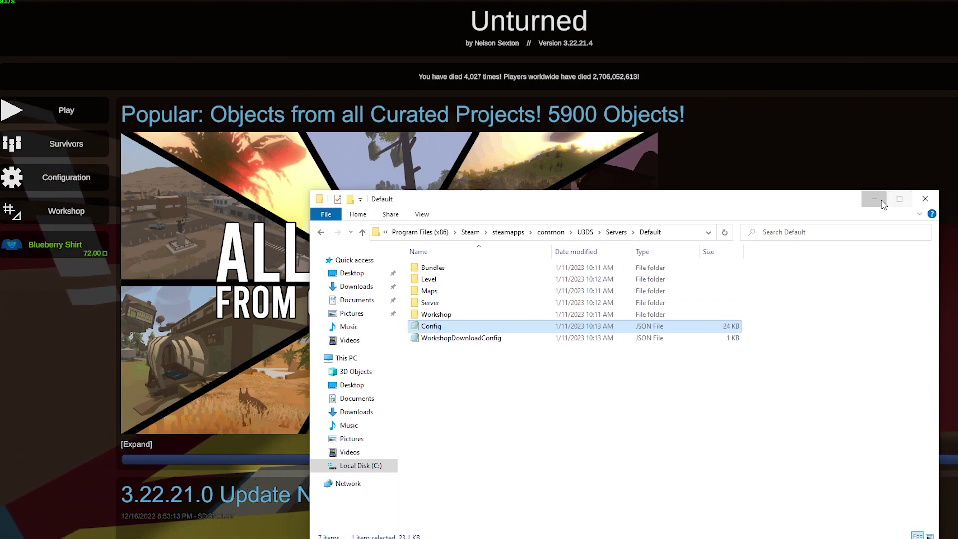
pyautogui.click(66, 110)
pyautogui.click(67, 110)
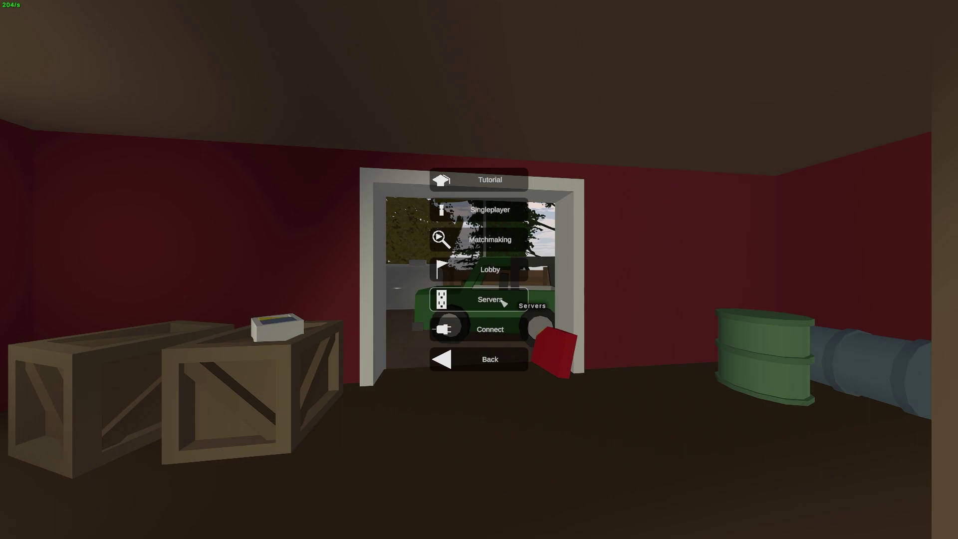
pyautogui.click(503, 302)
pyautogui.click(54, 163)
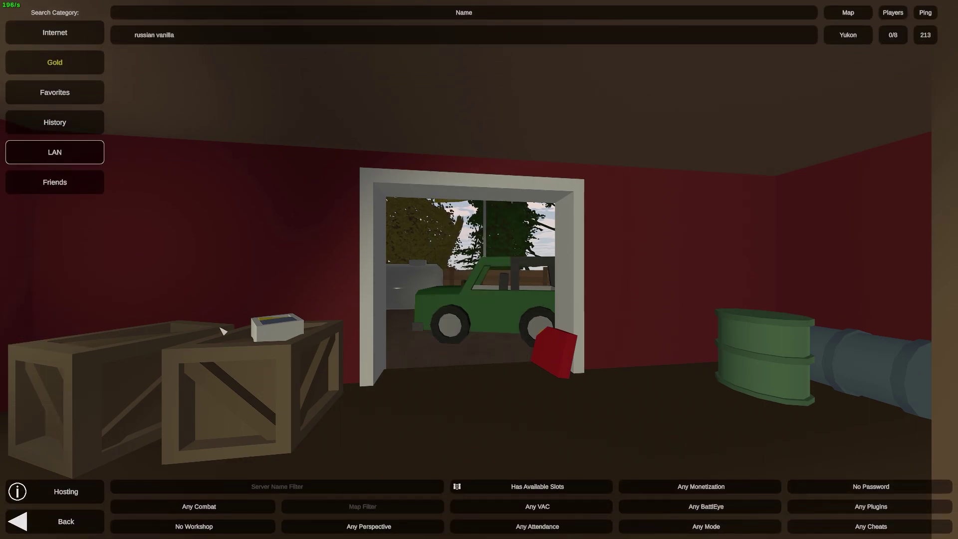
pyautogui.click(200, 34)
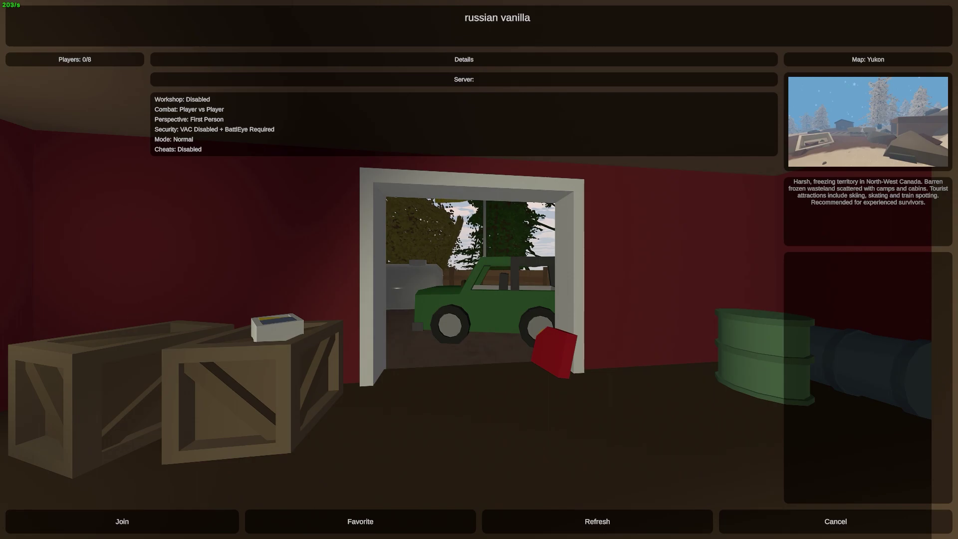
pyautogui.click(155, 519)
pyautogui.press('g')
pyautogui.press('g')
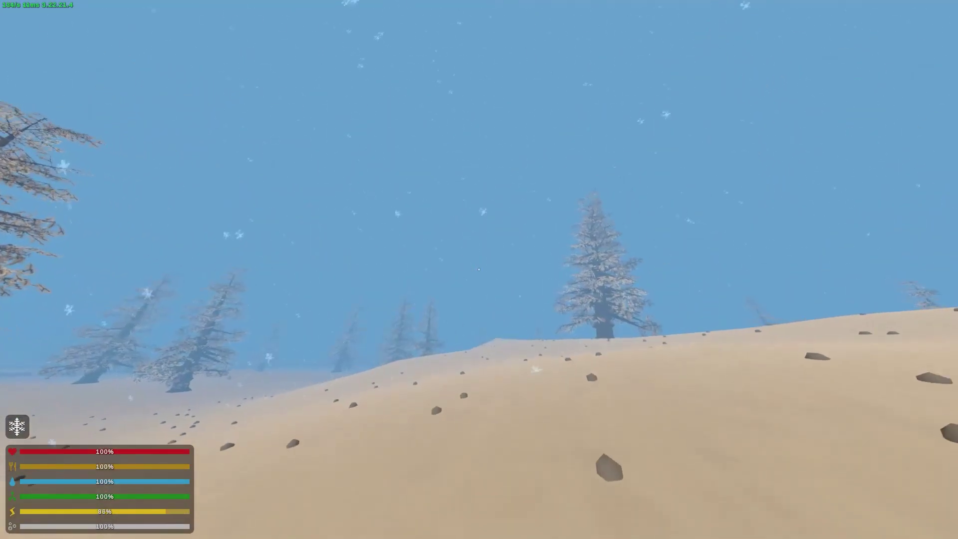
# Step: Exit the server and view the LAN and Friends categories in the server browser, ending on LAN
pyautogui.press('Escape')
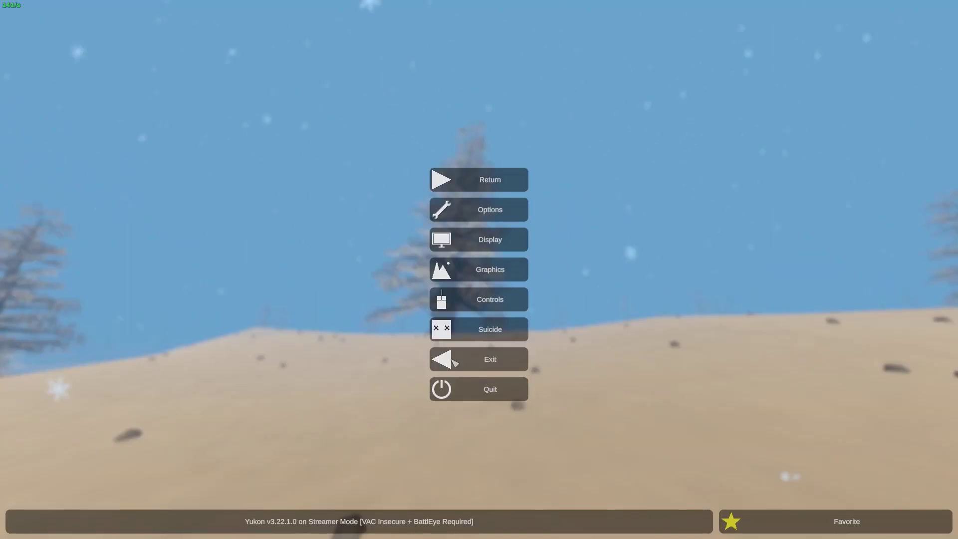
pyautogui.click(454, 362)
pyautogui.click(50, 102)
pyautogui.click(479, 299)
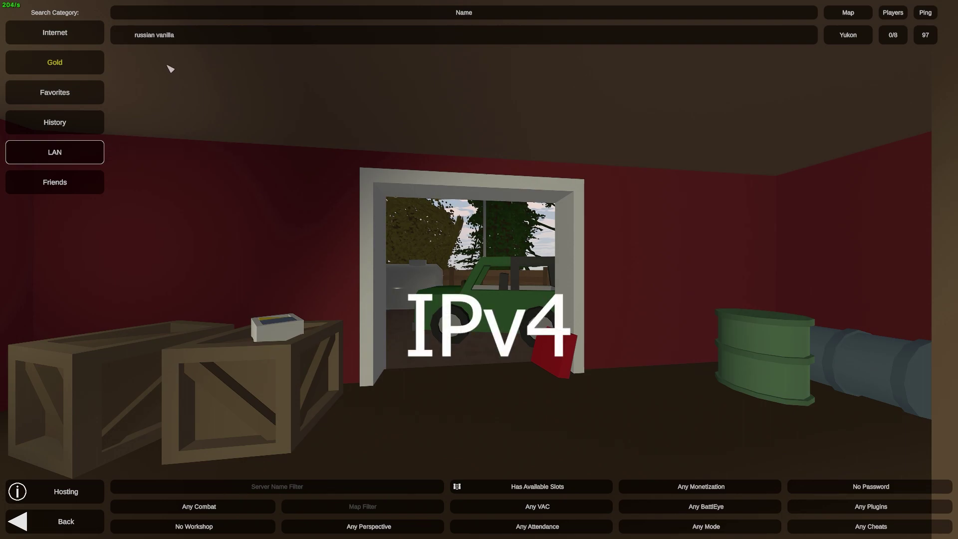
pyautogui.click(66, 183)
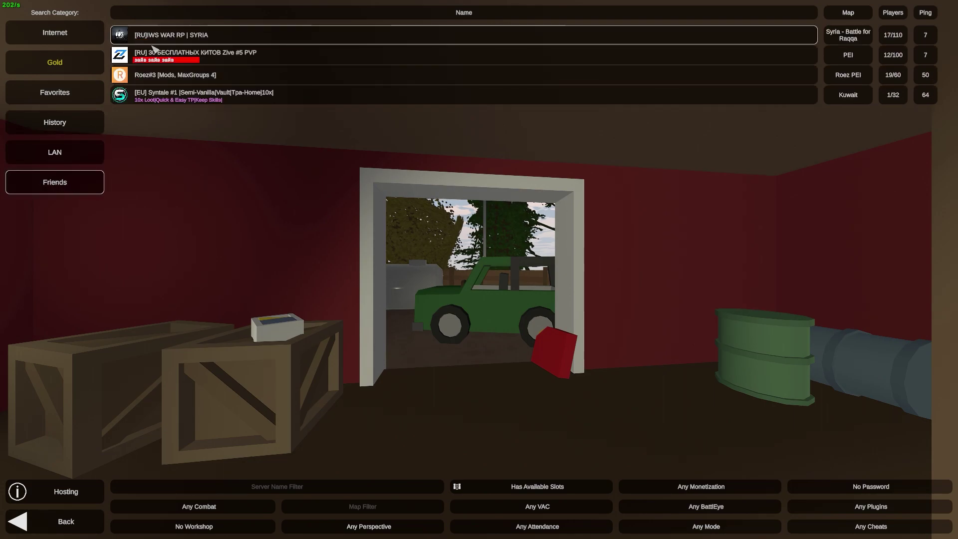
pyautogui.click(76, 159)
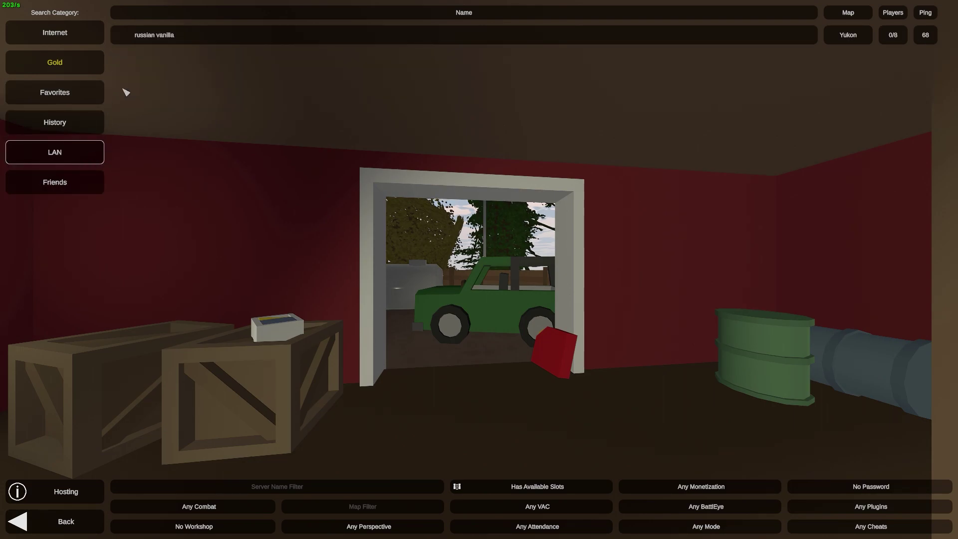
# Step: Try a direct connection to the prefilled IP address on port 27015, cancel it and return to the main menu
pyautogui.press('Escape')
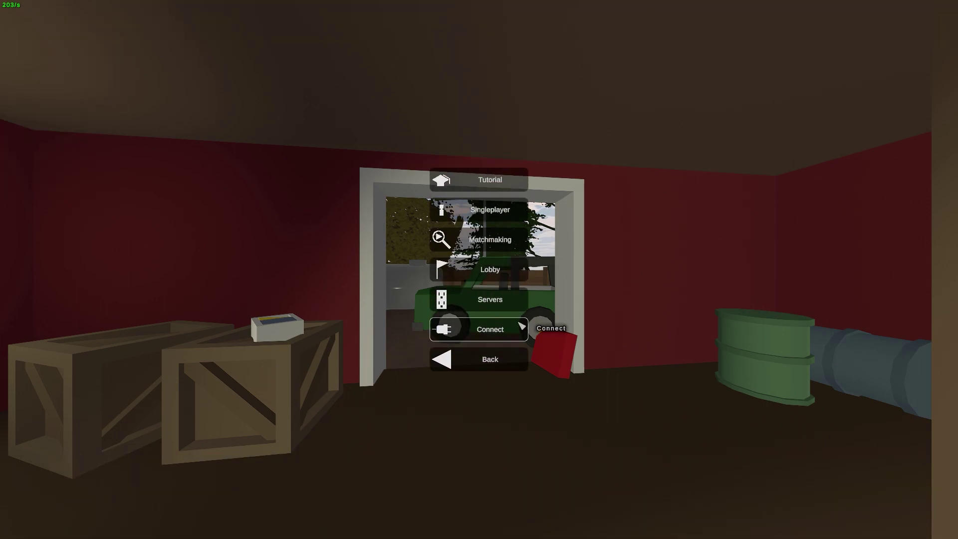
pyautogui.click(523, 331)
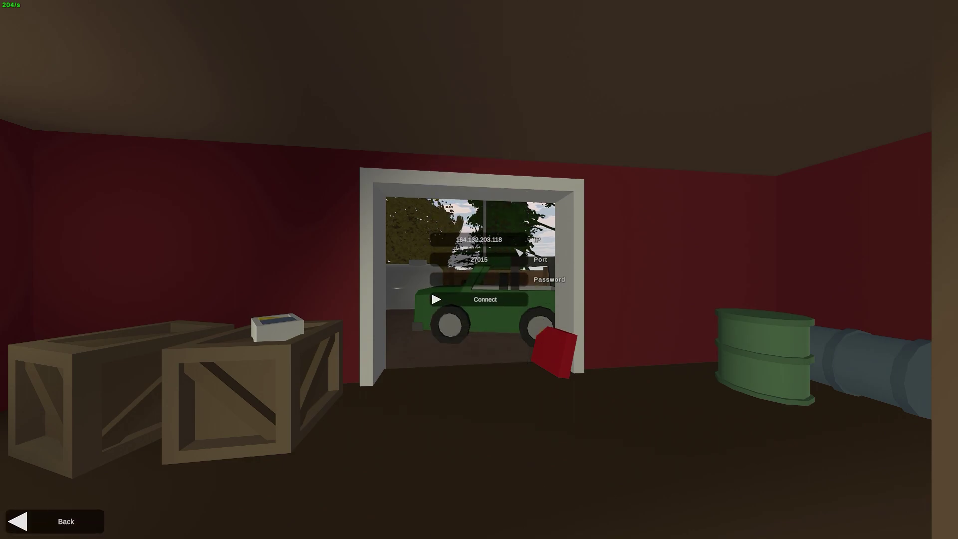
pyautogui.press('Return')
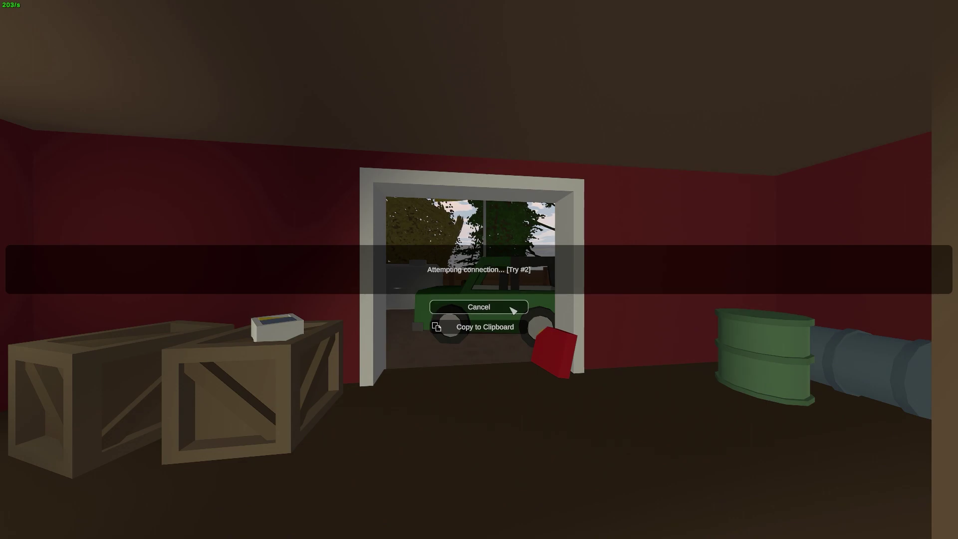
pyautogui.click(513, 306)
pyautogui.click(94, 520)
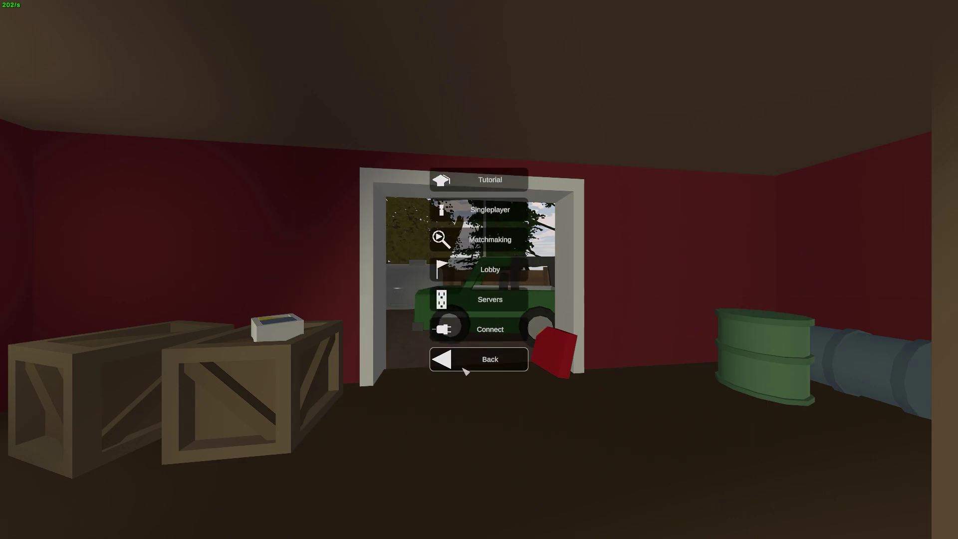
pyautogui.click(464, 362)
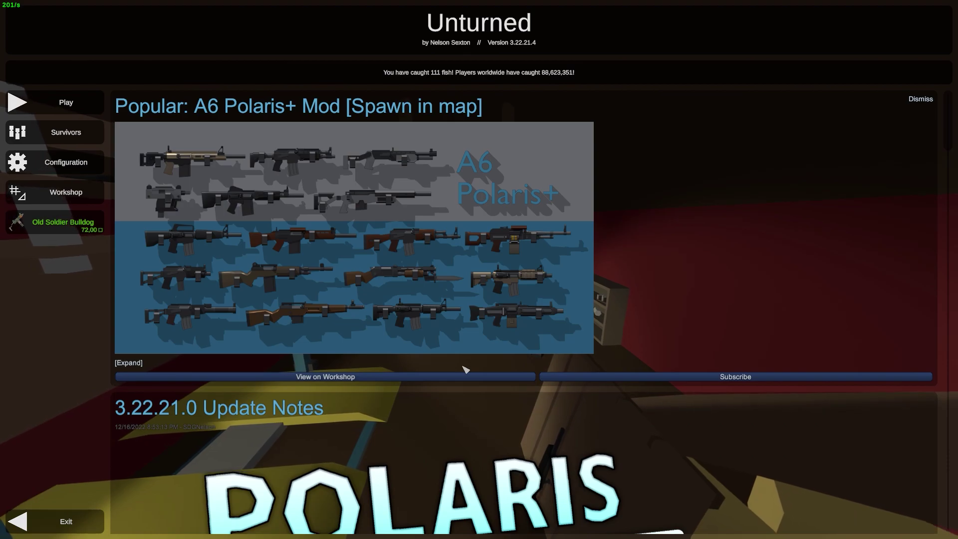